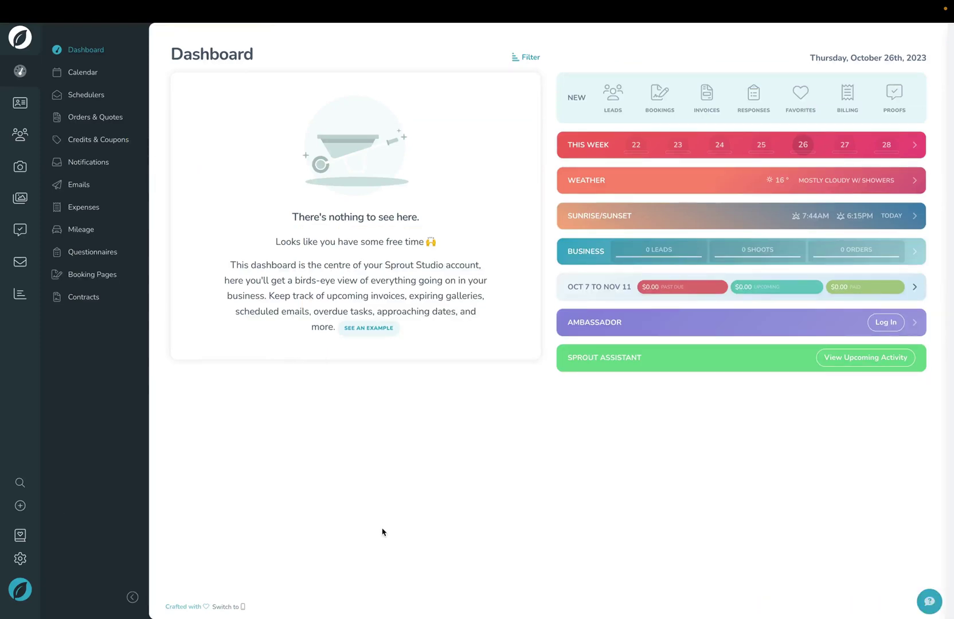
- Add a new order from Orders & Quotes and retitle it from SS-00015 to 'Sample Order'
click(107, 121)
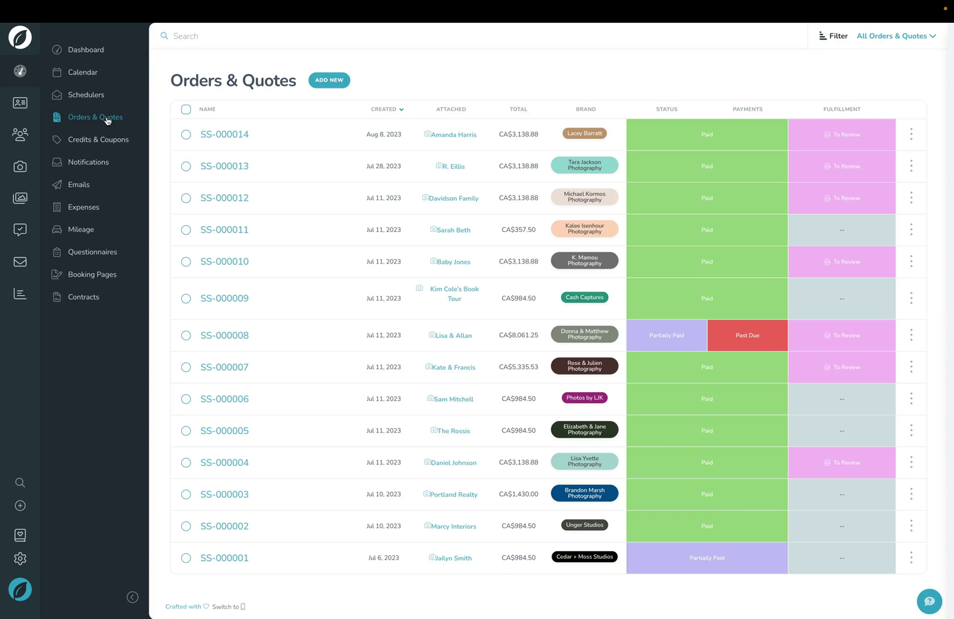
click(330, 83)
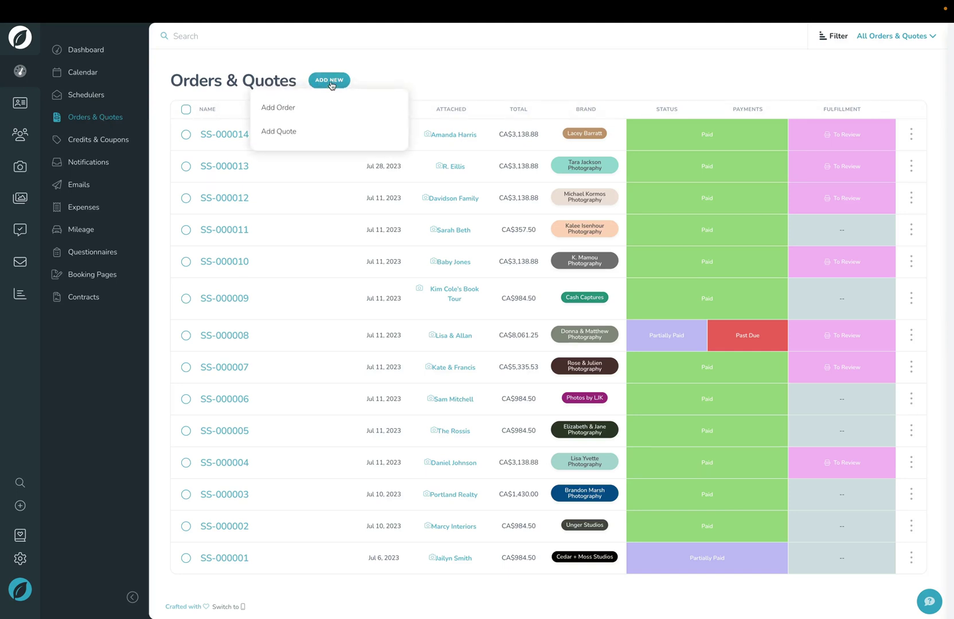
click(281, 108)
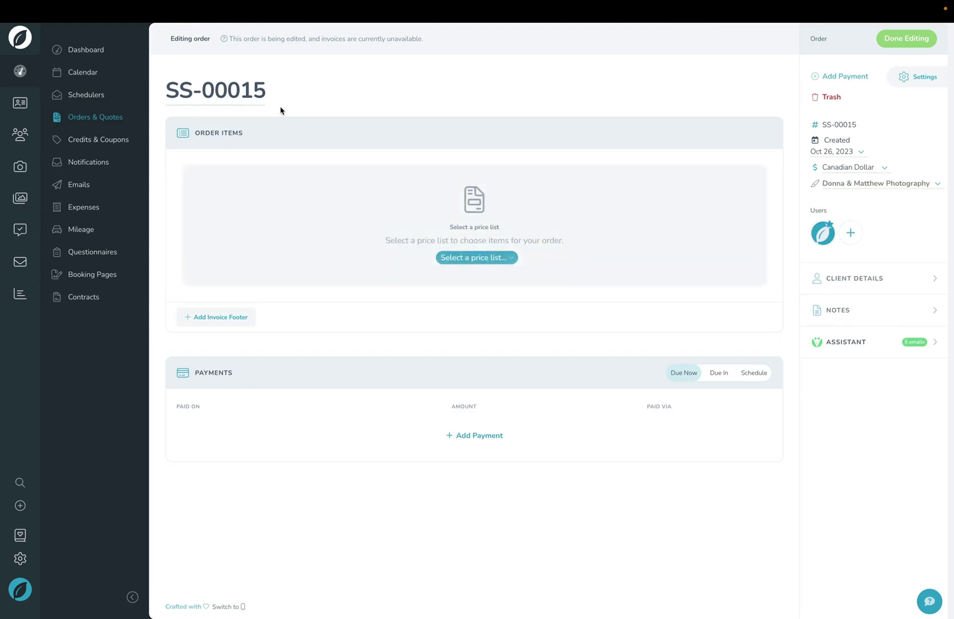
click(213, 97)
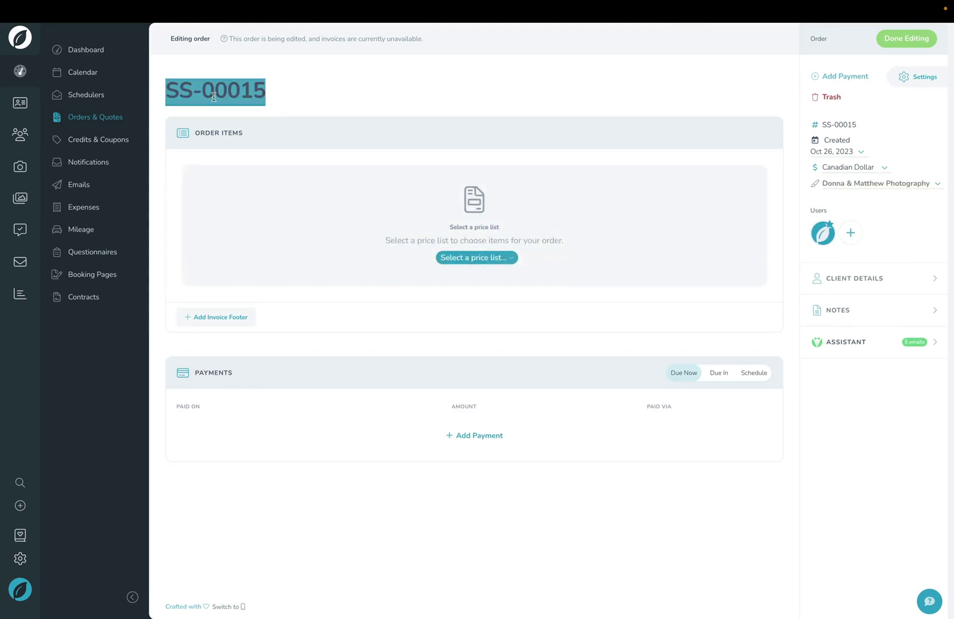
text(Sample Order)
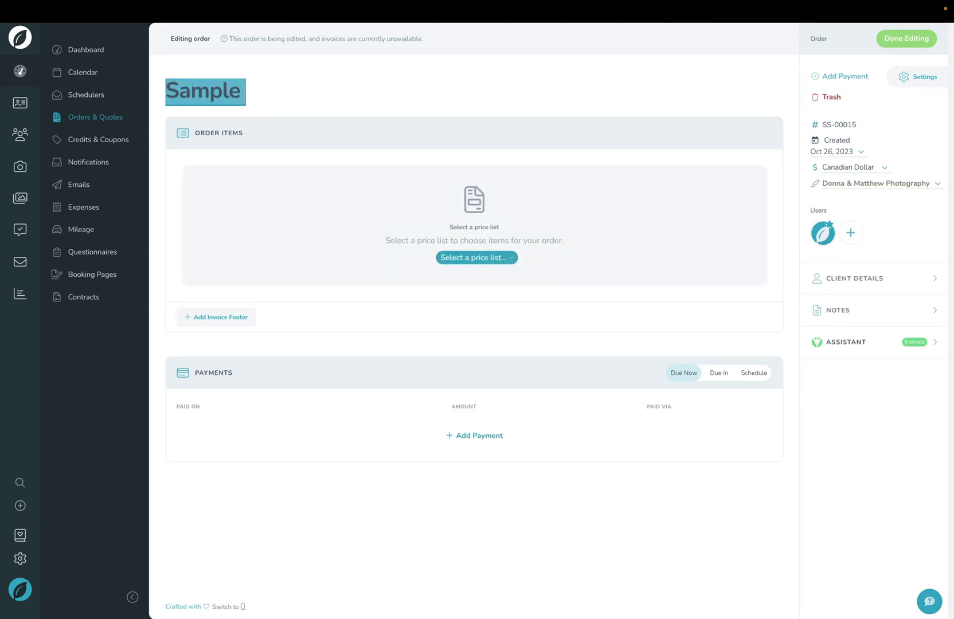
click(346, 90)
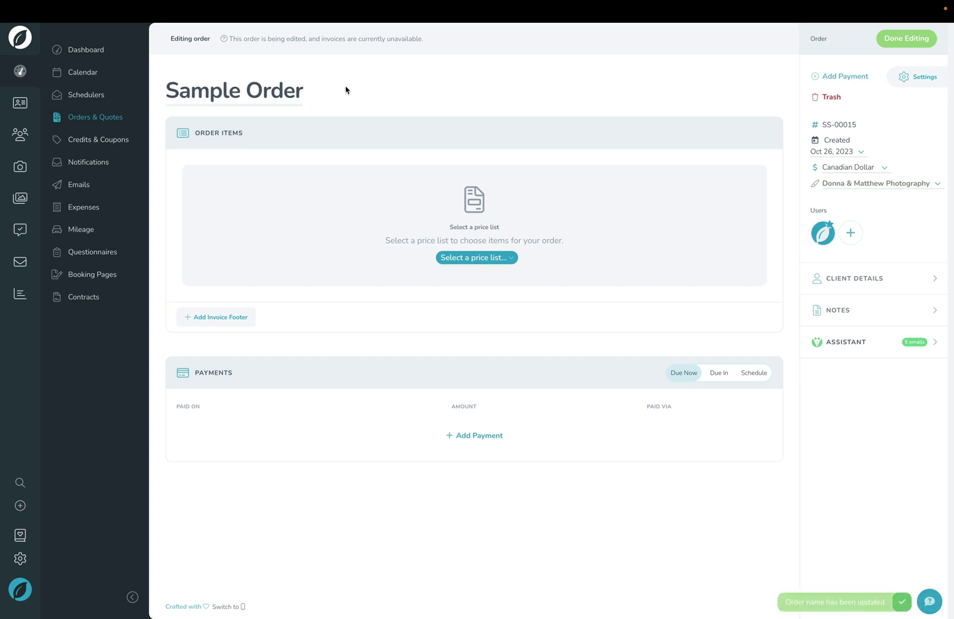
- Use My Price List and add two 4 x 6 Inches Lustre photo prints to the order
click(466, 259)
click(451, 280)
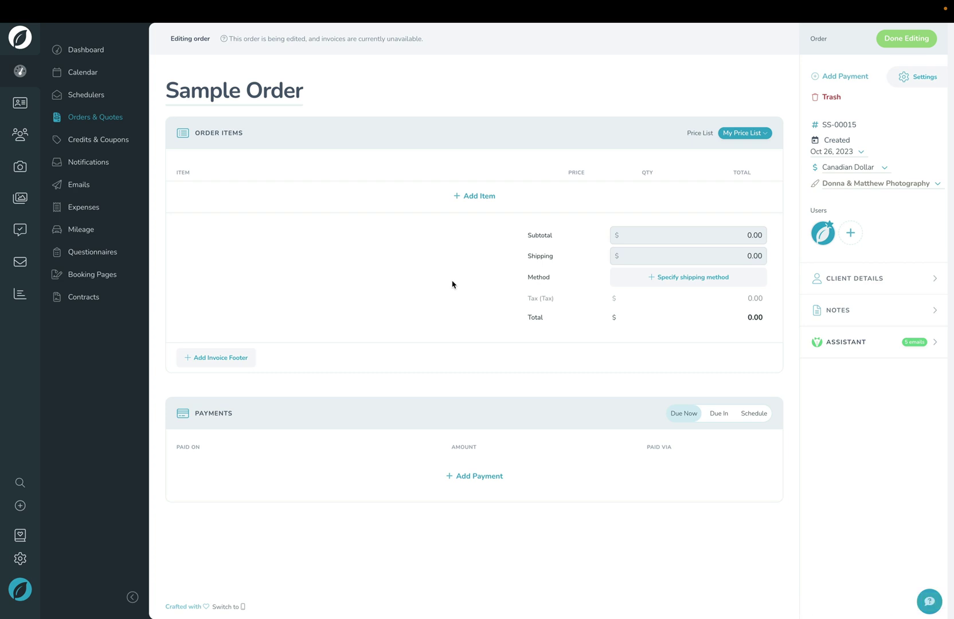
click(470, 200)
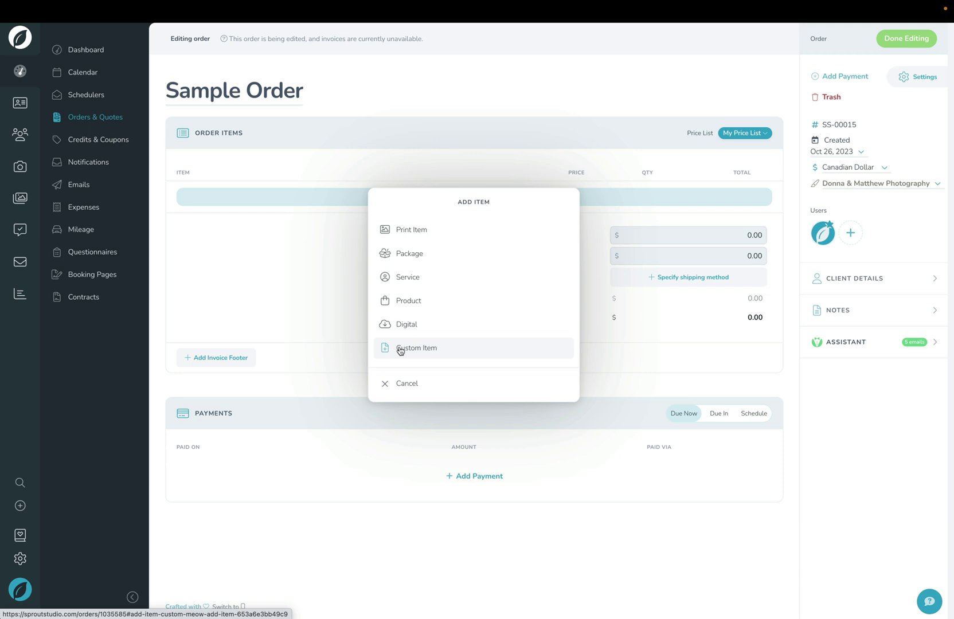
click(419, 232)
click(416, 251)
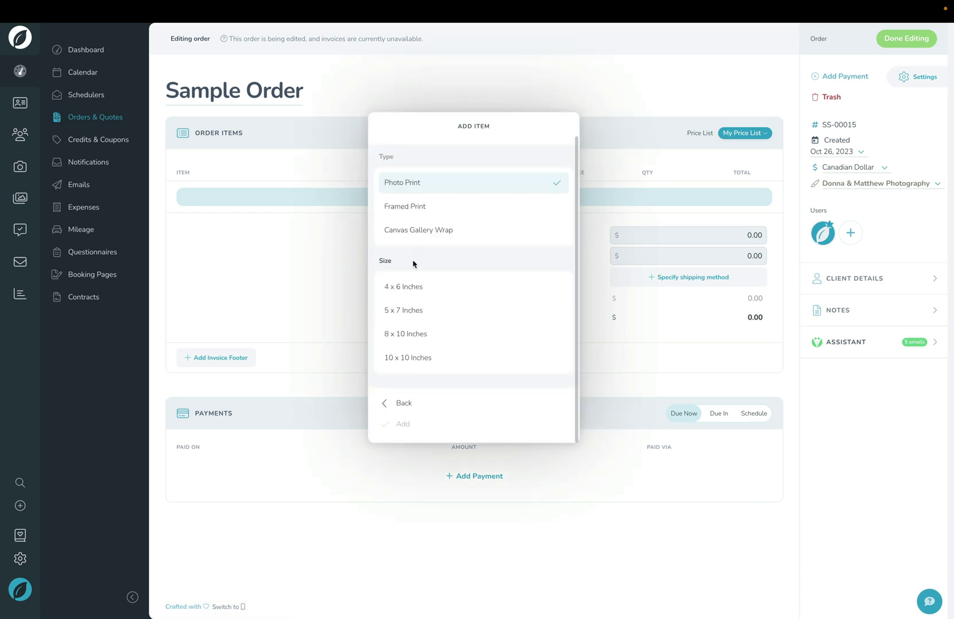
click(409, 285)
click(413, 320)
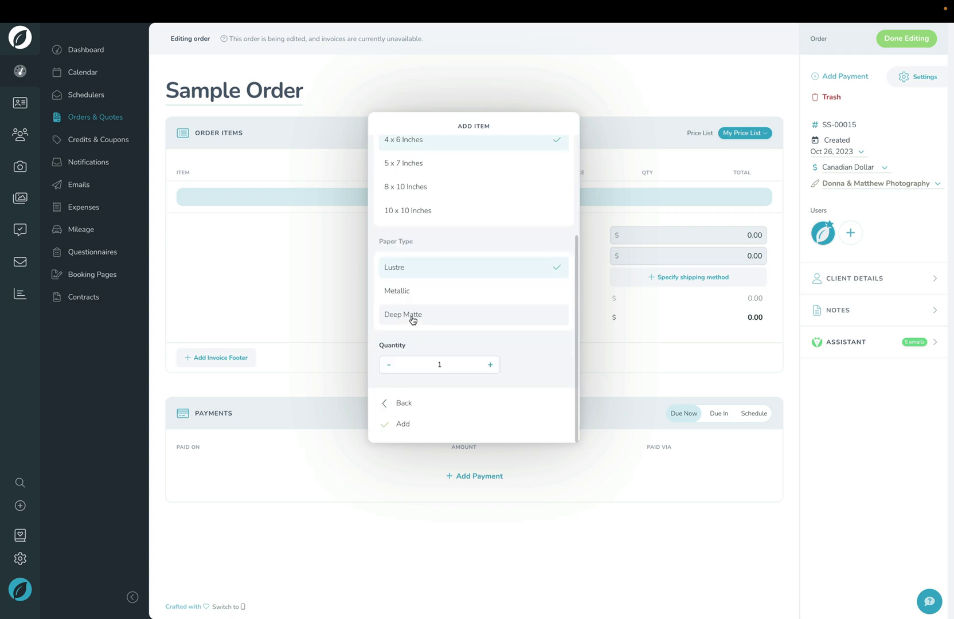
click(490, 365)
click(420, 426)
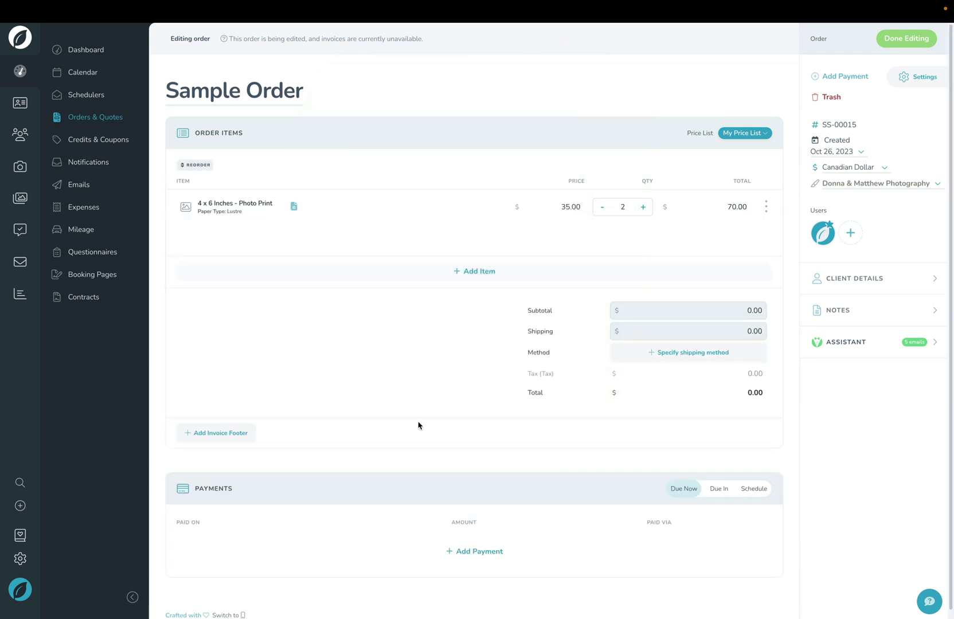
- Add the 8x12, 10-Page Album product, leaving the subtotal at 1,270.00
click(481, 241)
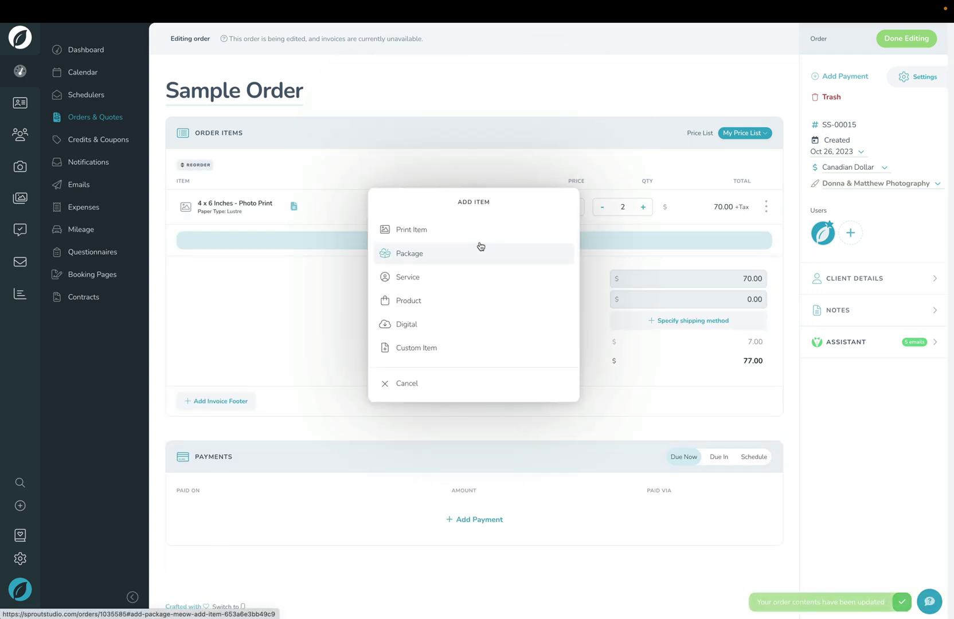
click(435, 299)
click(435, 254)
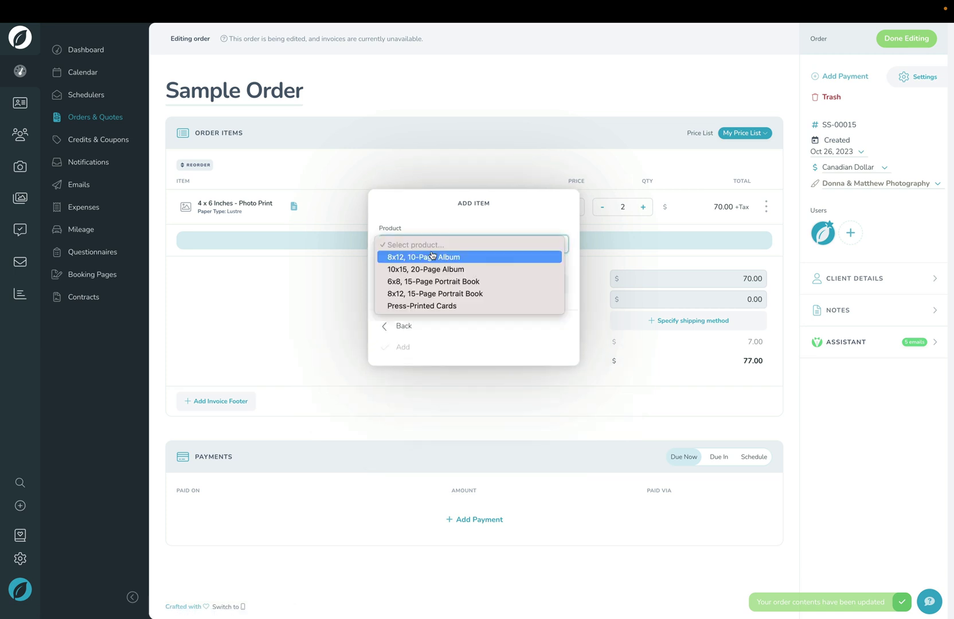
click(427, 257)
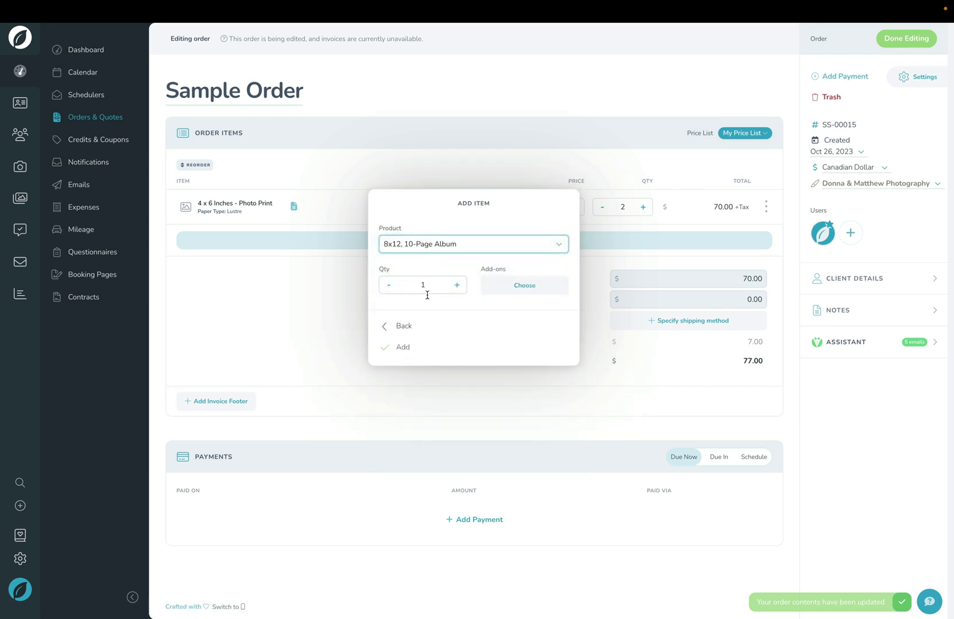
click(443, 348)
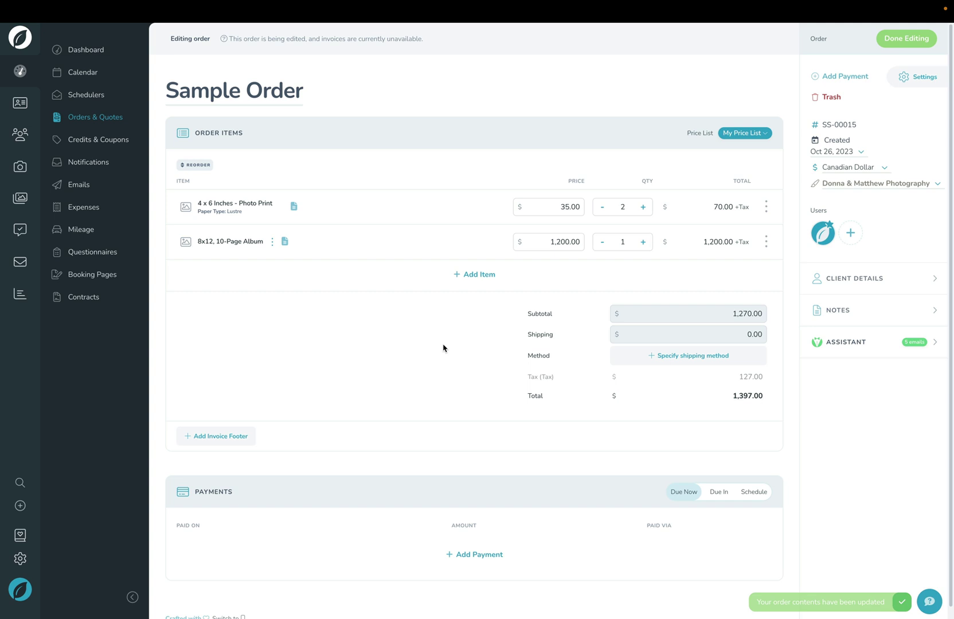
click(724, 321)
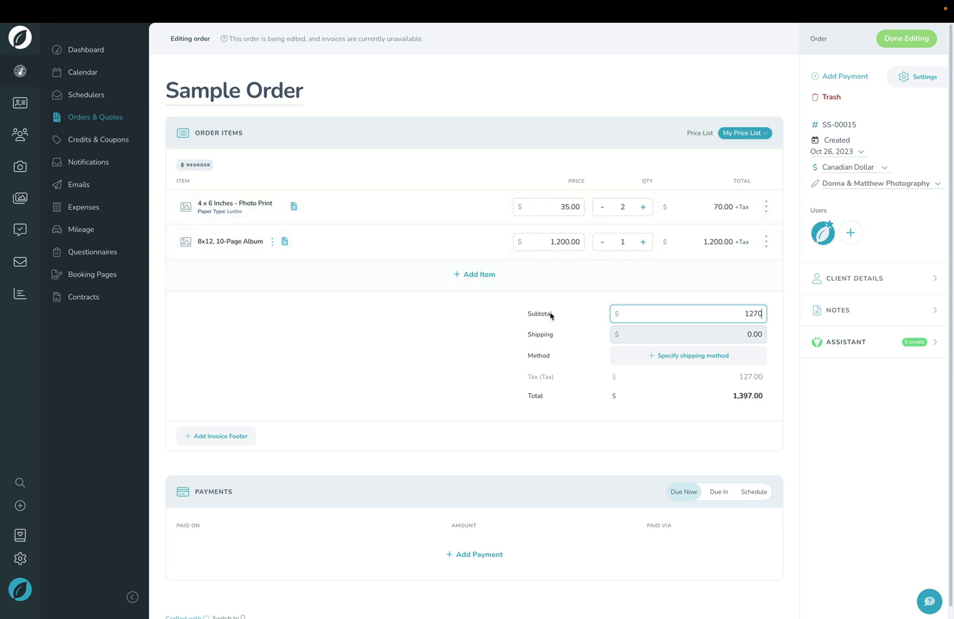
click(492, 348)
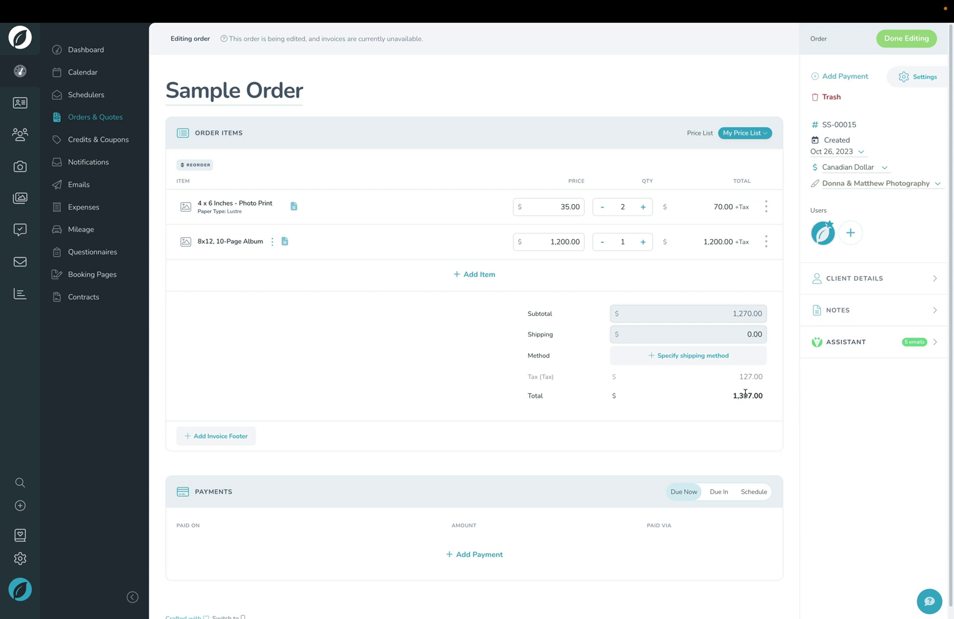
- Set the order's payment to be due in 4 days
scroll(745, 393, down, 1)
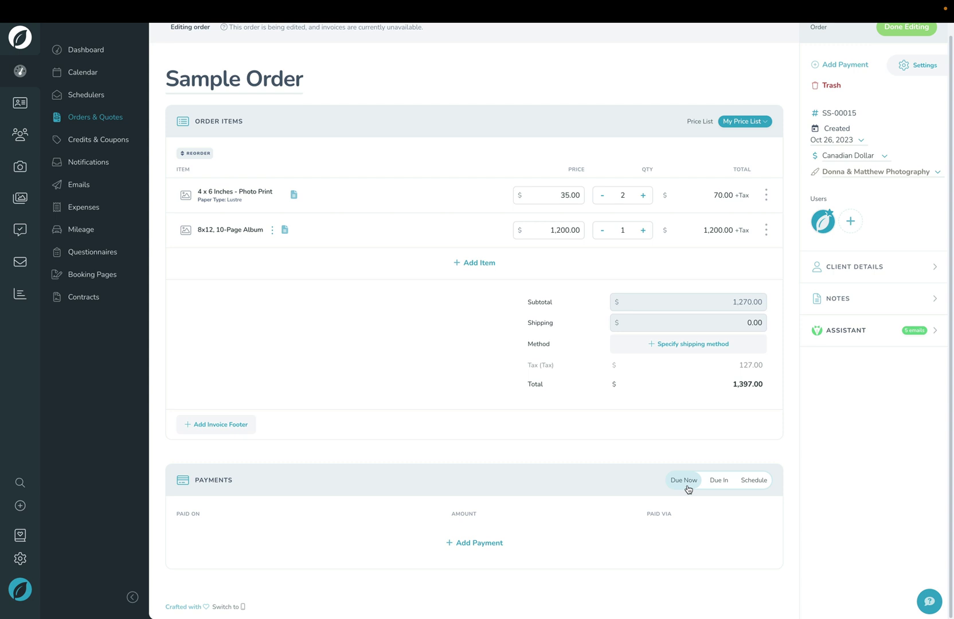
click(714, 487)
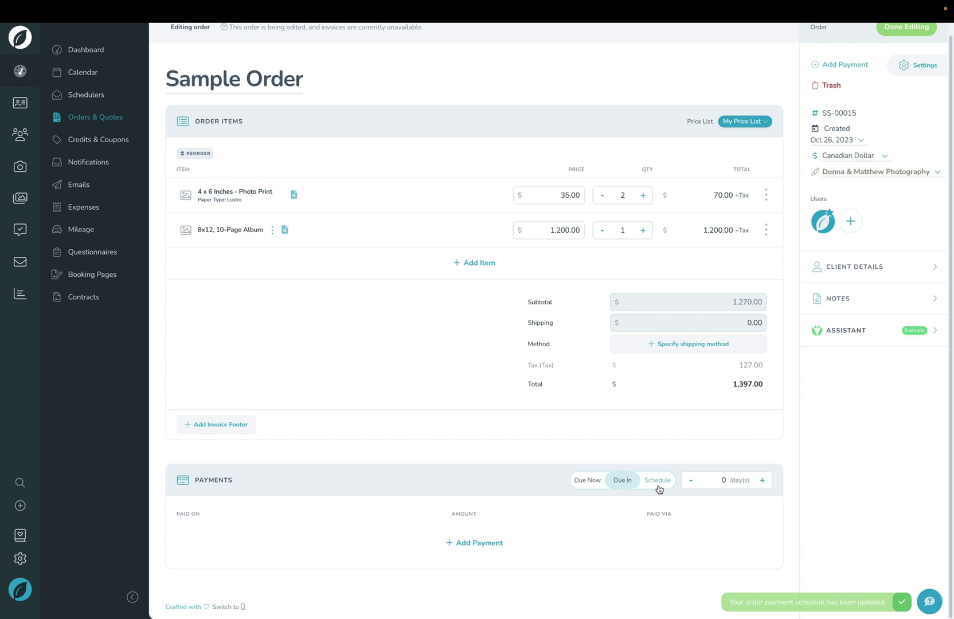
click(762, 481)
click(763, 481)
click(764, 482)
click(764, 482)
- Switch payments to a schedule and apply the Monthly Payments (4) schedule
click(658, 481)
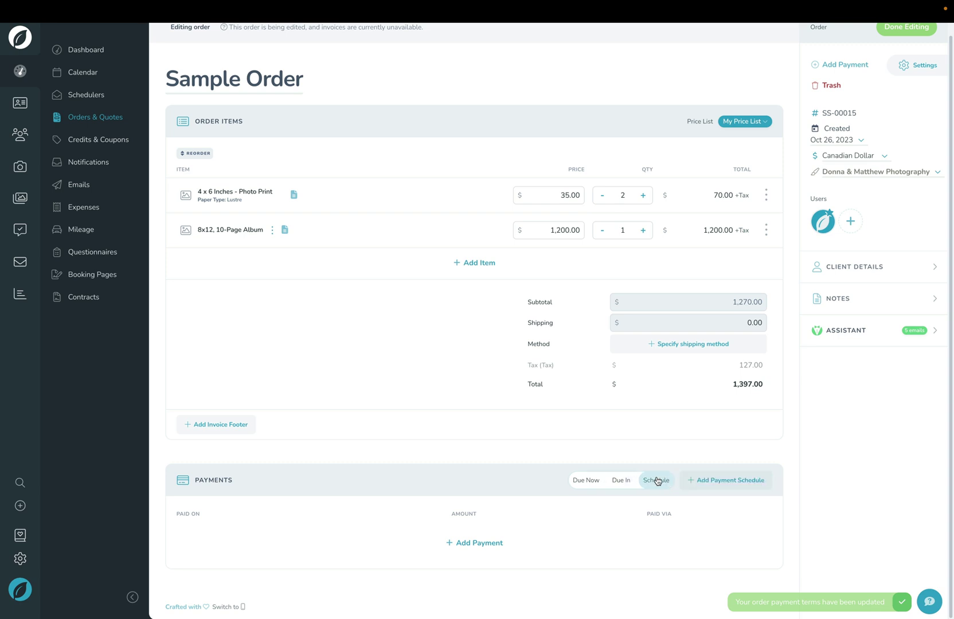
click(719, 484)
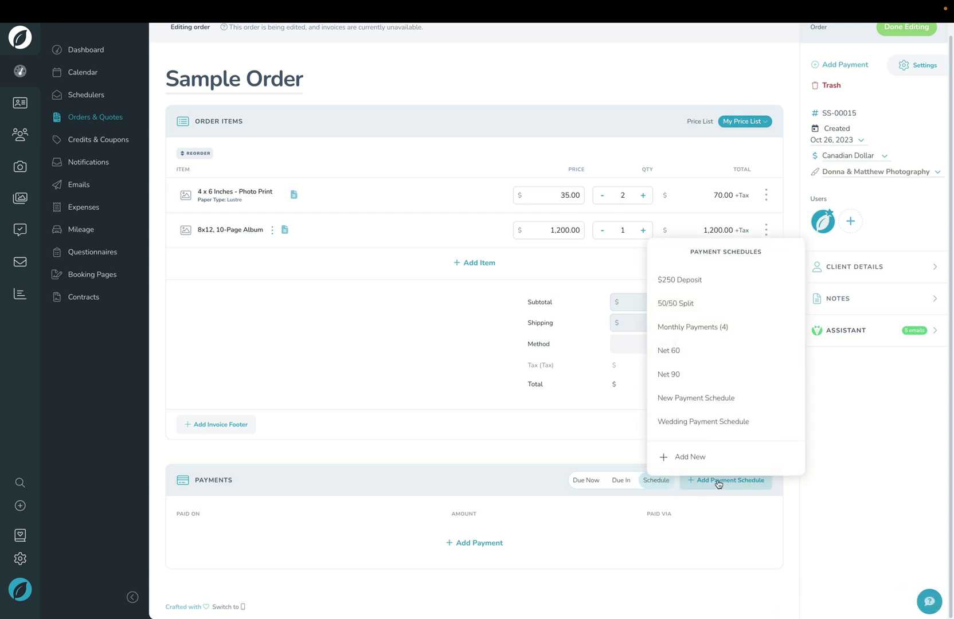
click(693, 328)
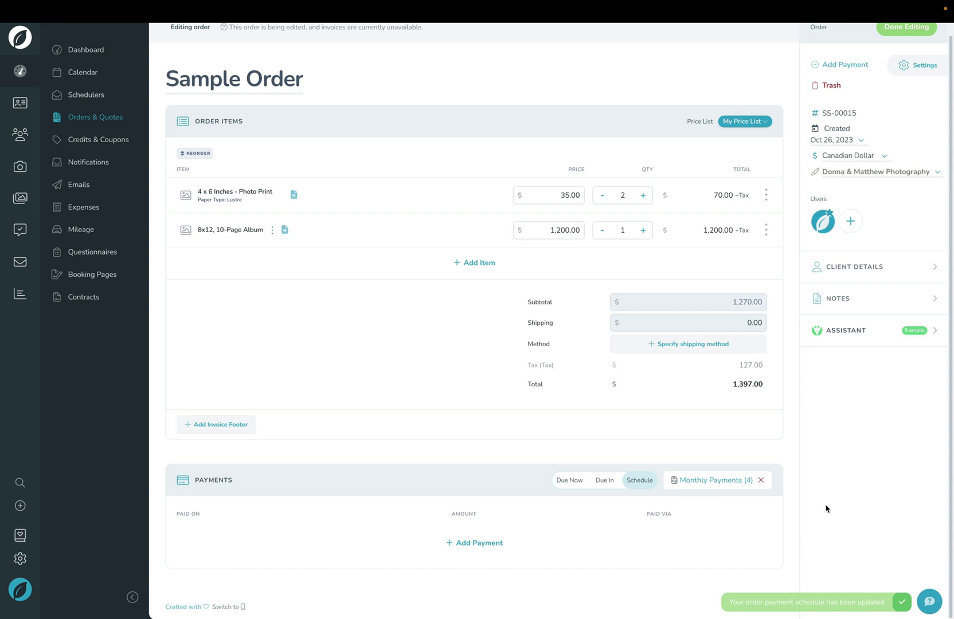
scroll(825, 509, up, 1)
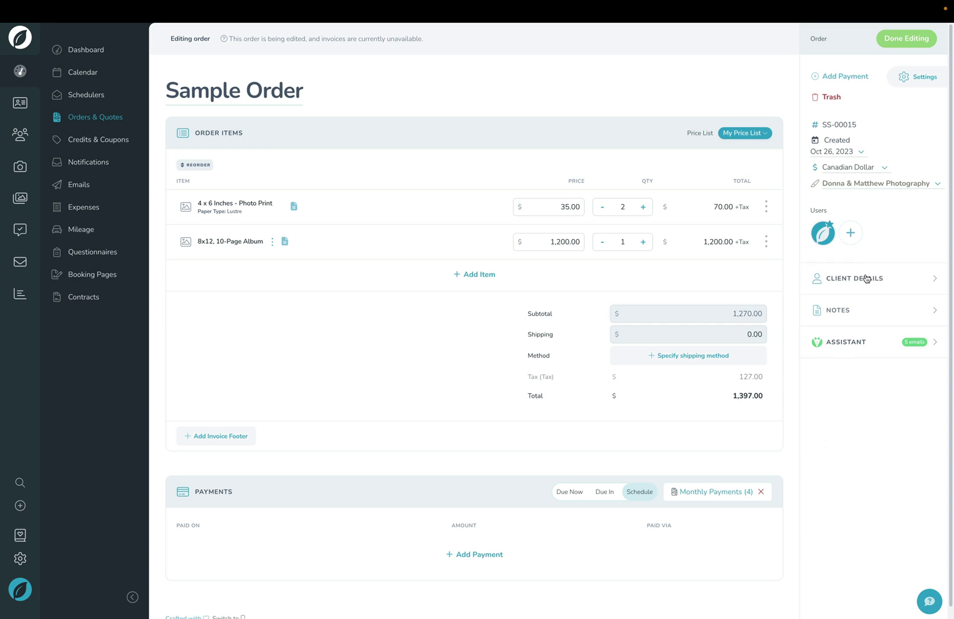
- In Client Details, choose an existing client contact as the order's billing contact
click(865, 281)
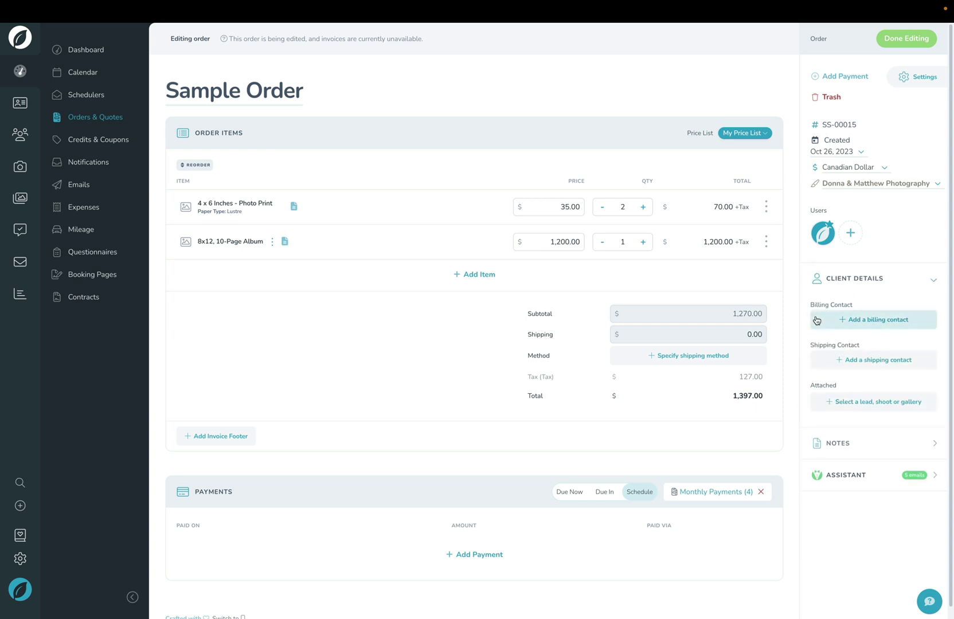
click(852, 321)
click(852, 321)
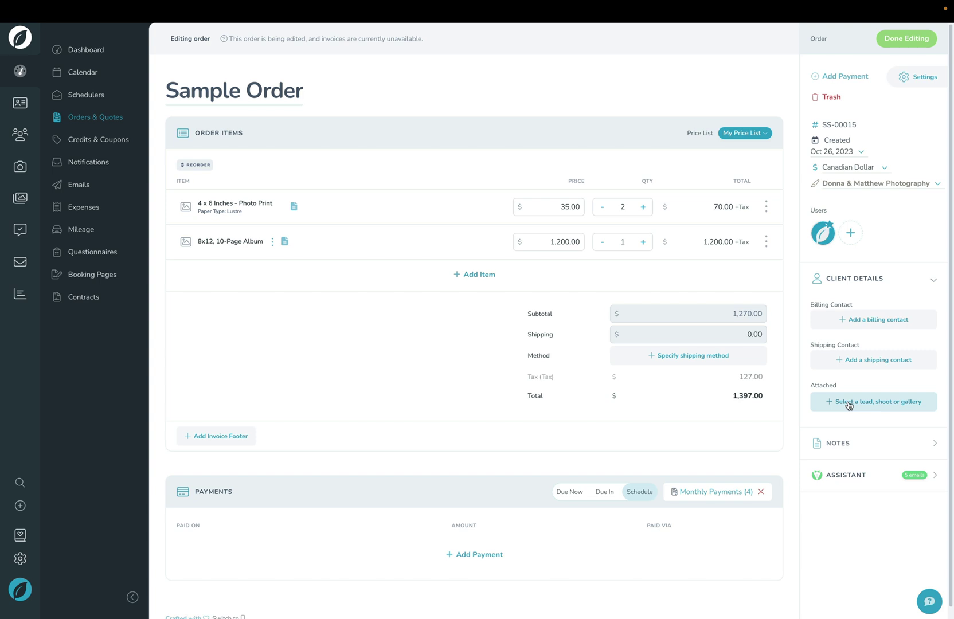
click(873, 320)
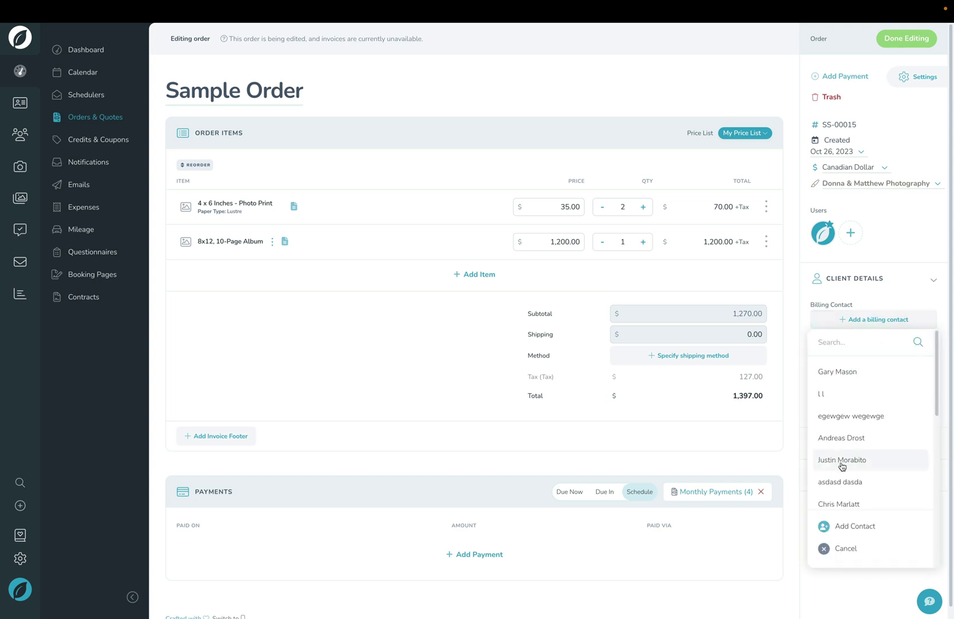
click(867, 465)
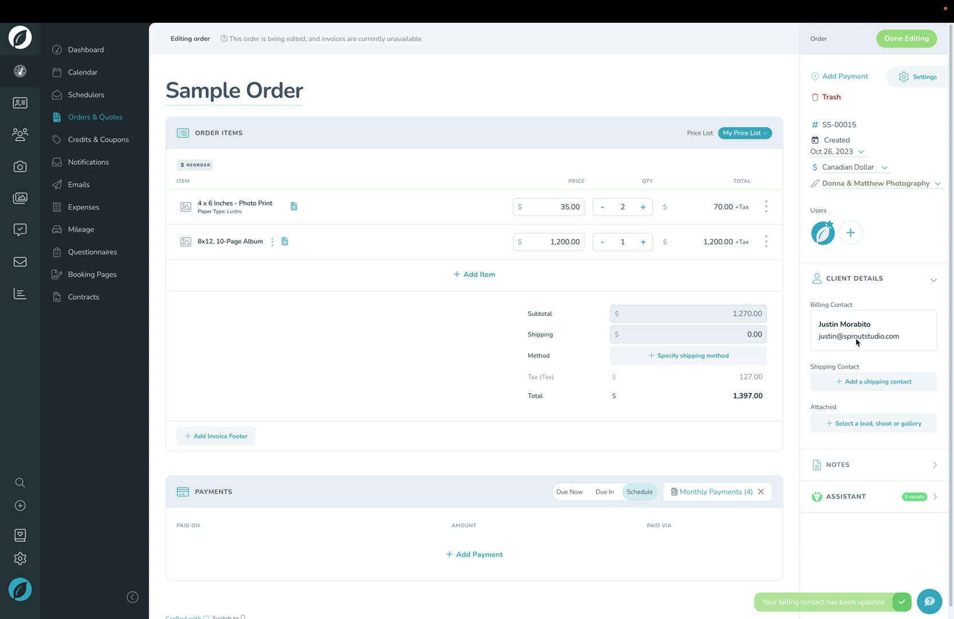
click(863, 279)
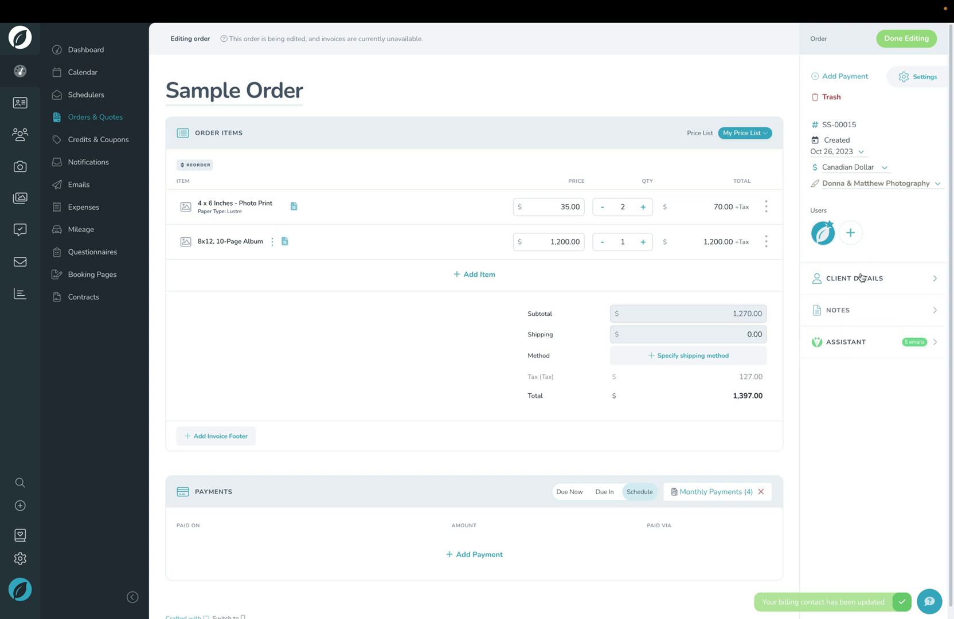
- Review the order settings, then finish editing so four monthly 349.25 invoices go live
click(911, 83)
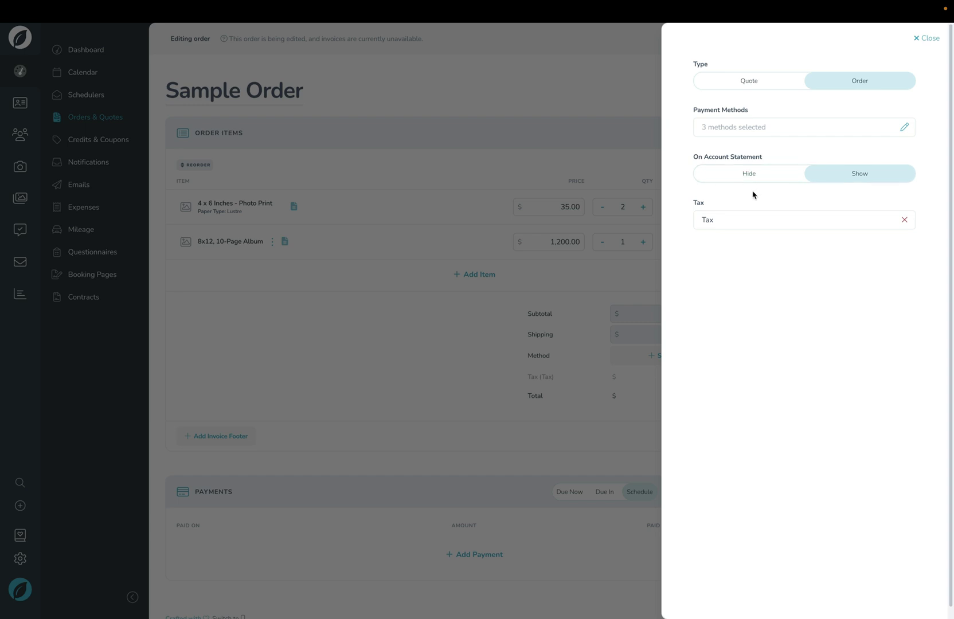
click(920, 37)
click(915, 41)
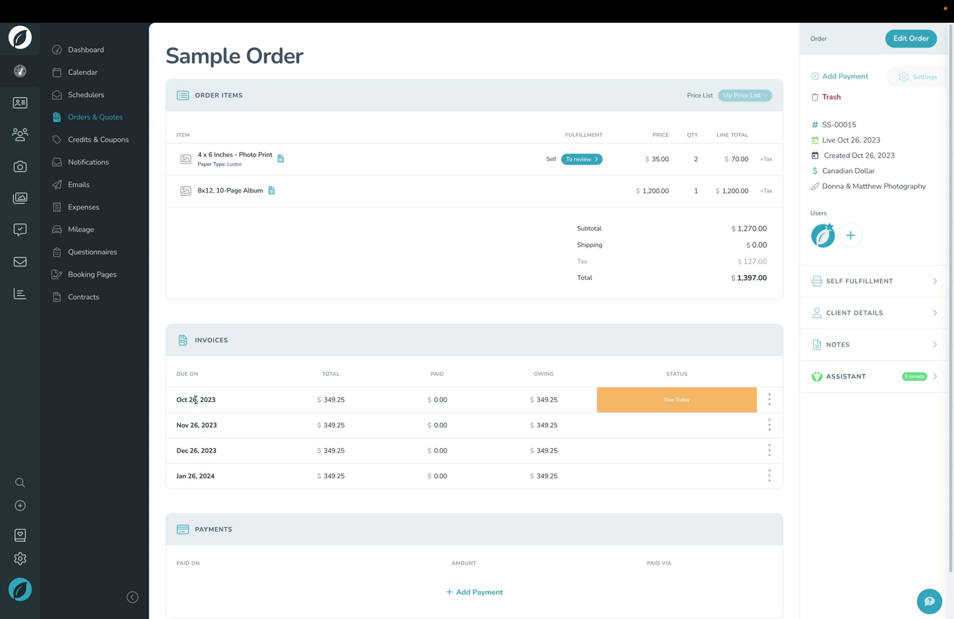
click(773, 405)
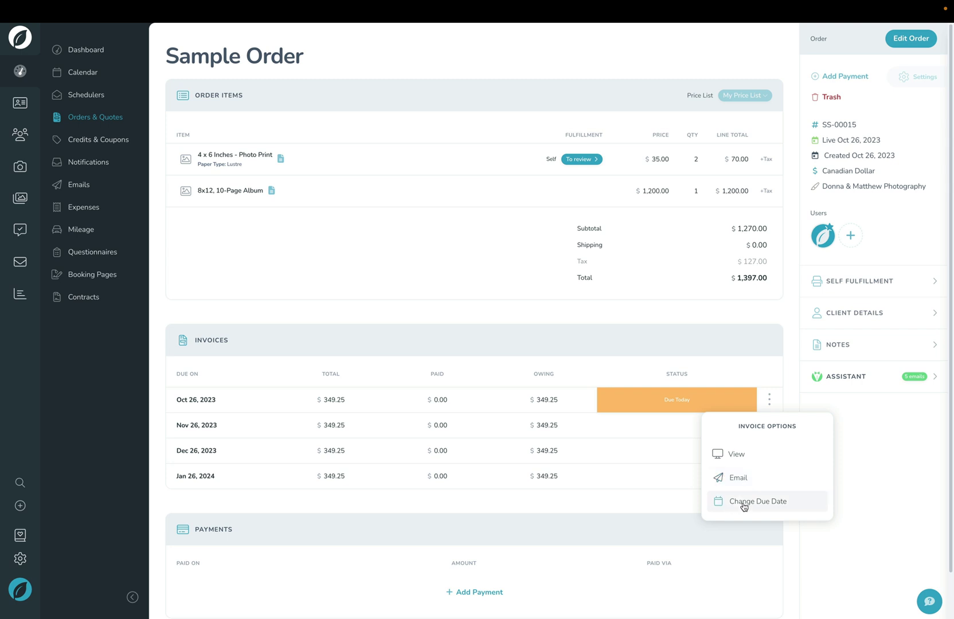
click(739, 461)
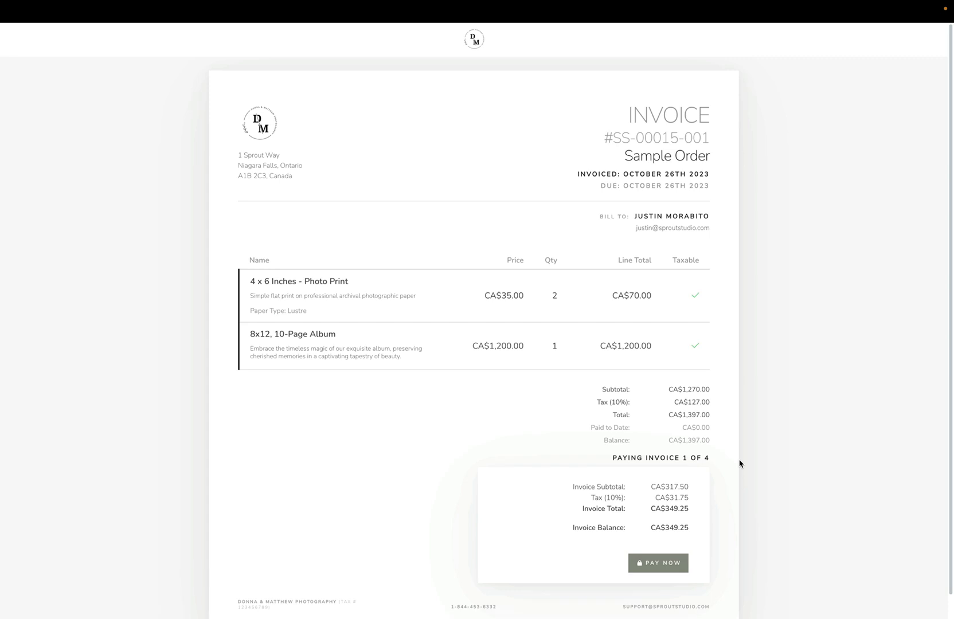
click(739, 463)
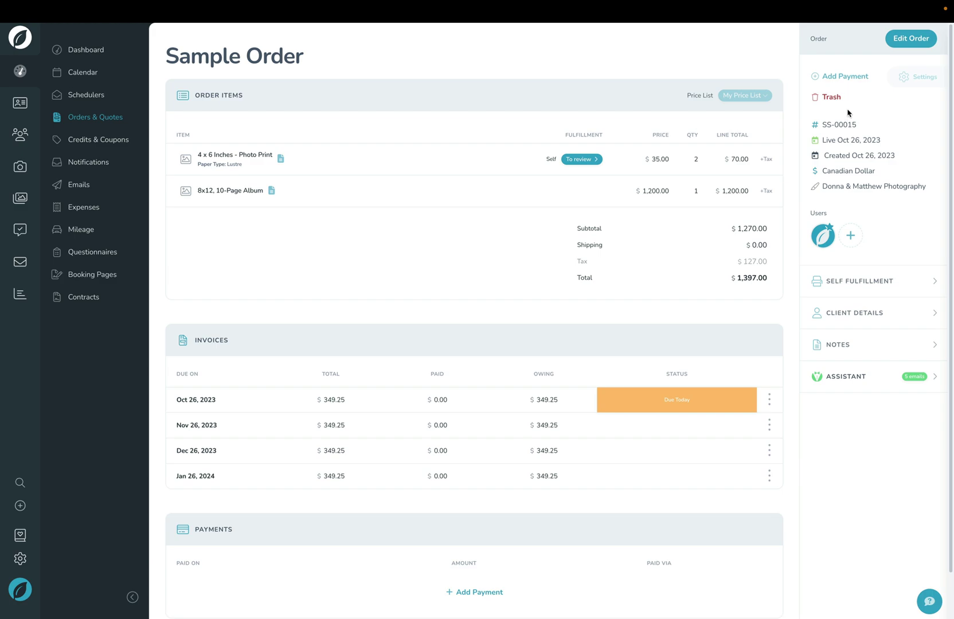
click(848, 78)
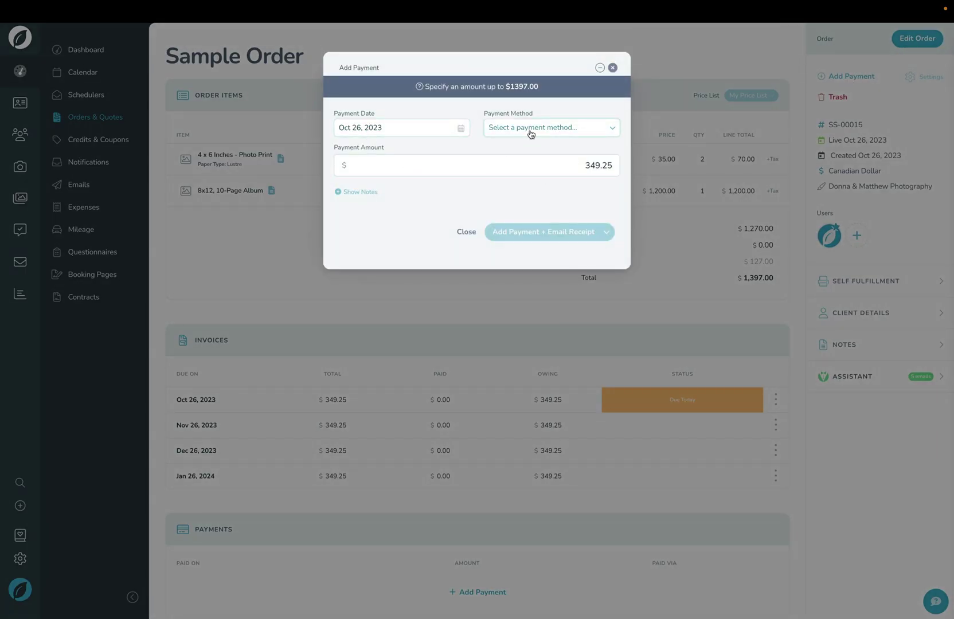
click(373, 195)
click(347, 194)
click(613, 67)
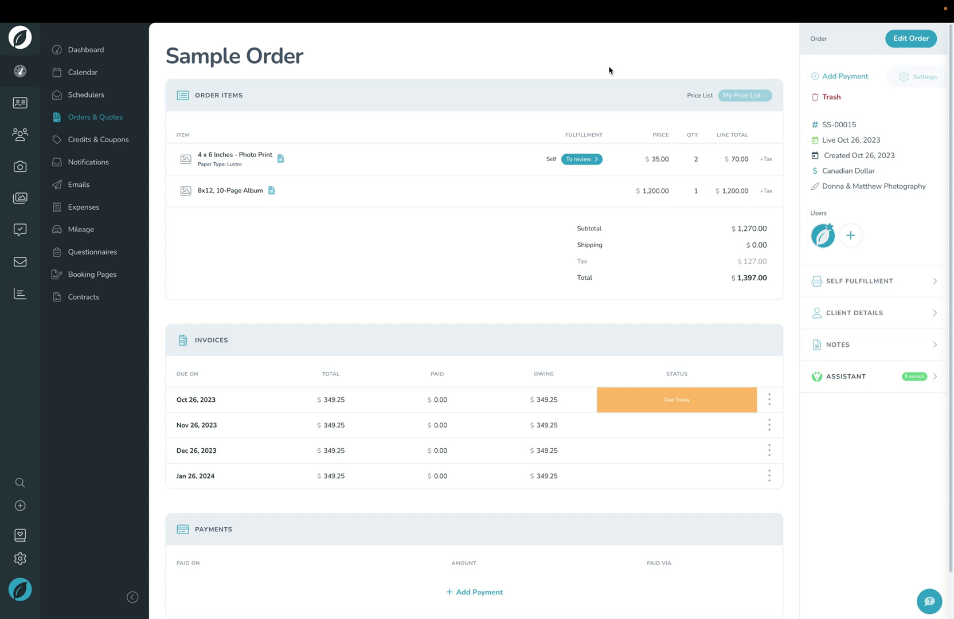
- Expand the Assistant emails, toggle the before-due invoice reminder, then open and dismiss Add Reminder
click(870, 383)
scroll(869, 383, down, 2)
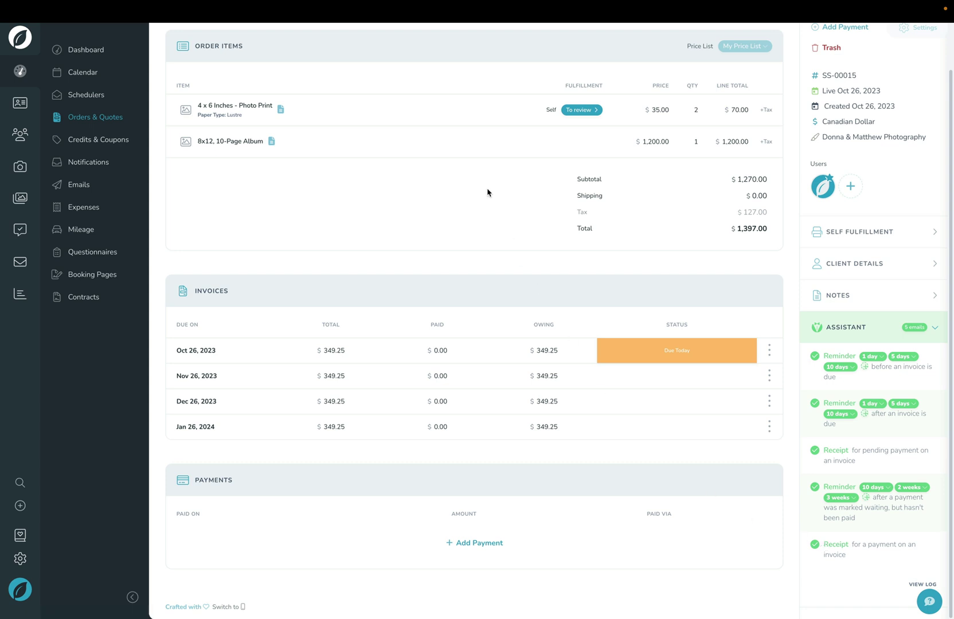
click(814, 356)
click(864, 366)
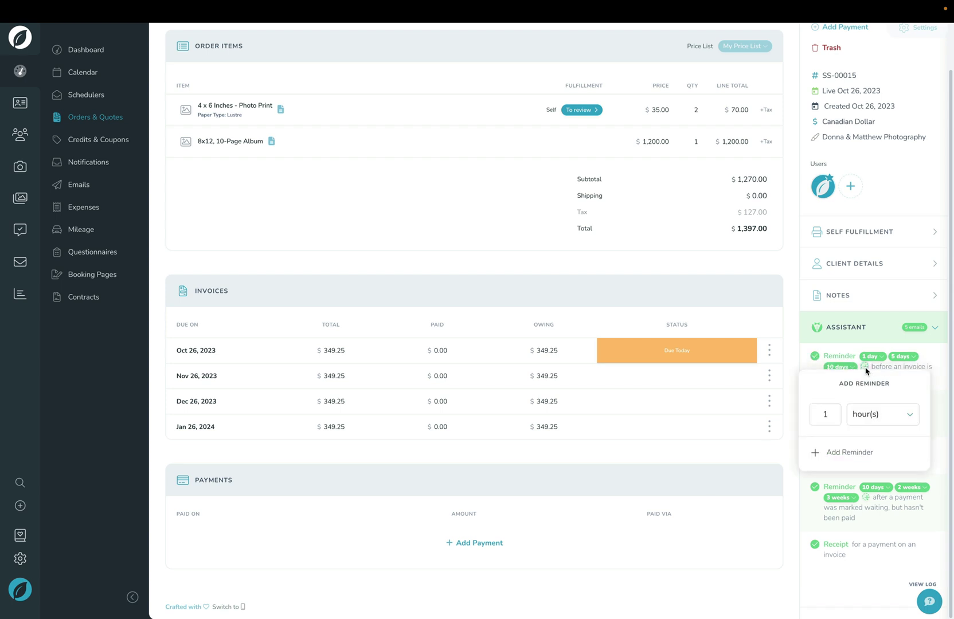
click(790, 351)
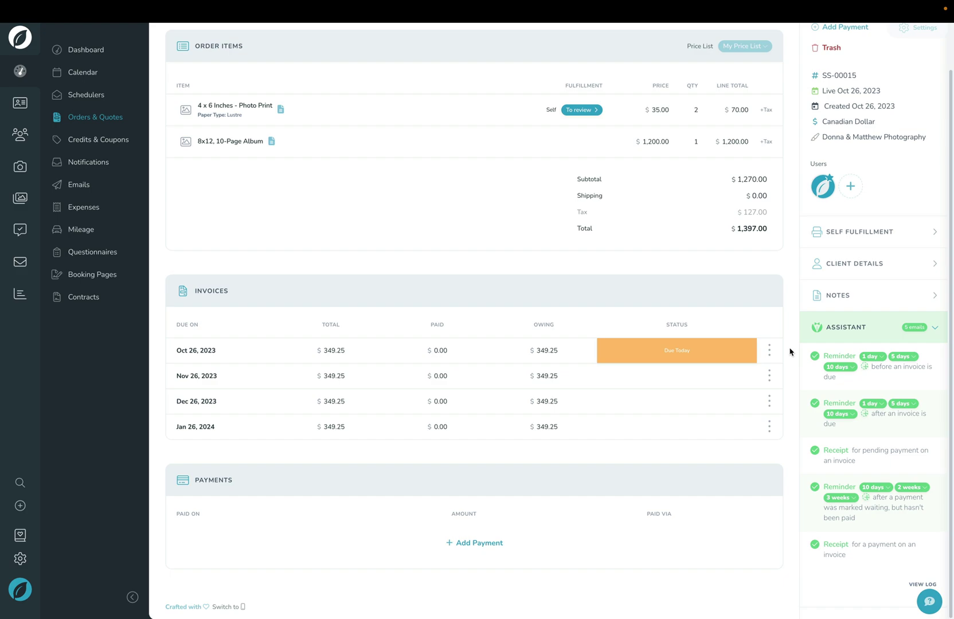